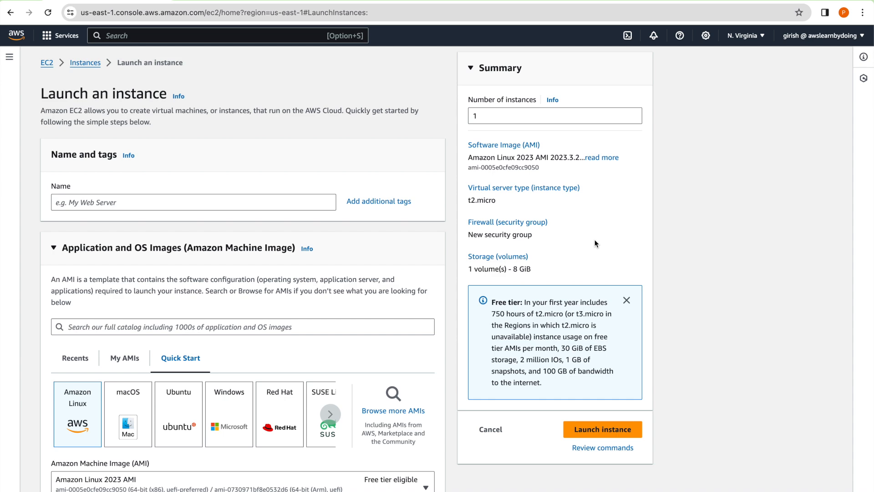
Name the new EC2 instance MyTestServer
click(220, 205)
text(My)
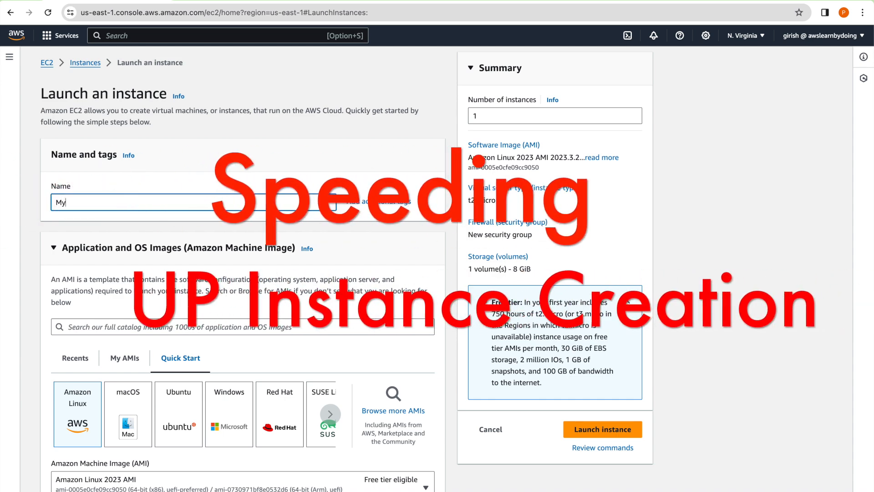
text(TestServer)
Keep the default Amazon Linux image and t2.micro type, and choose My-Key-Pair as the login key pair
scroll(206, 318, down, 5)
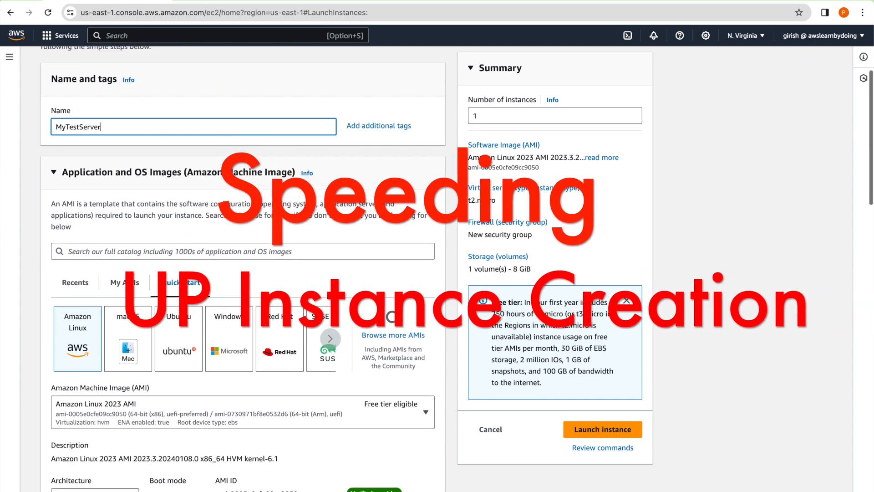
scroll(206, 318, down, 8)
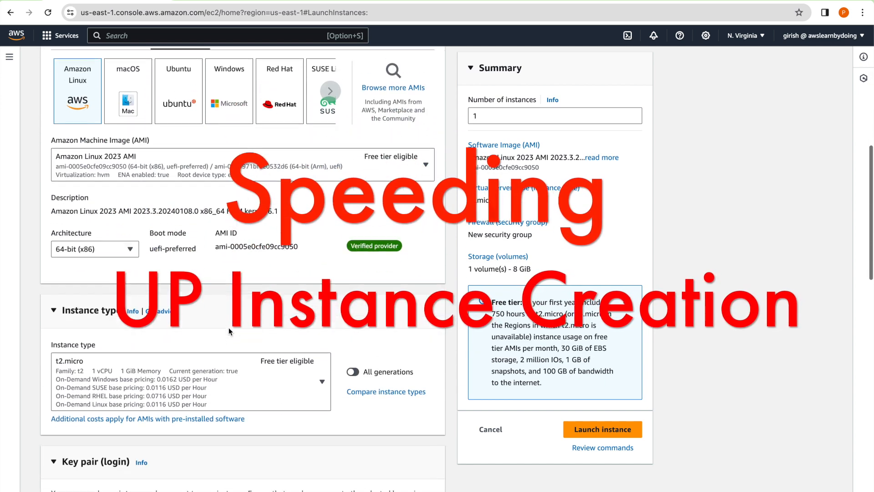
scroll(228, 327, down, 1)
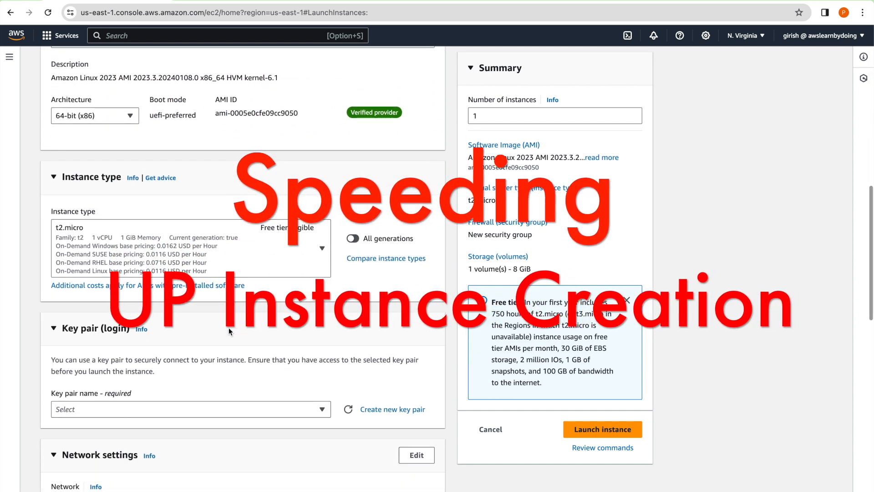
click(206, 406)
click(141, 462)
Use an existing security group in the network settings and assign RDS-Security-group to the instance
scroll(243, 368, down, 5)
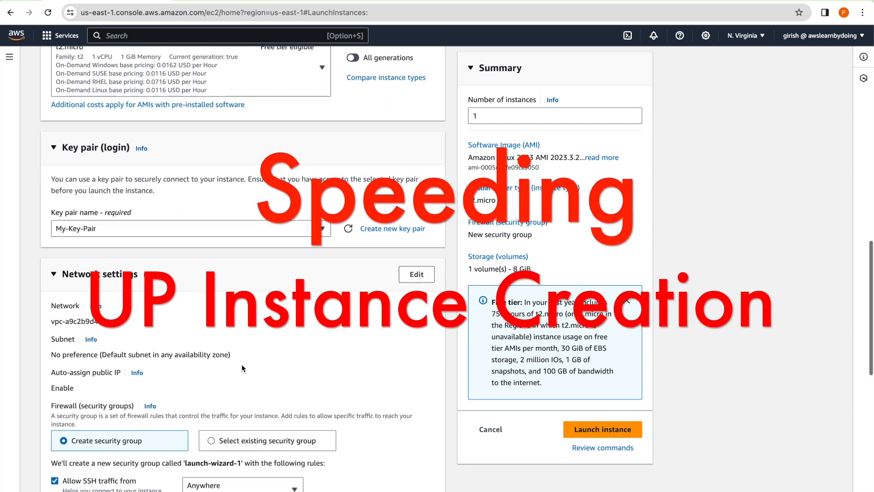
scroll(242, 368, down, 1)
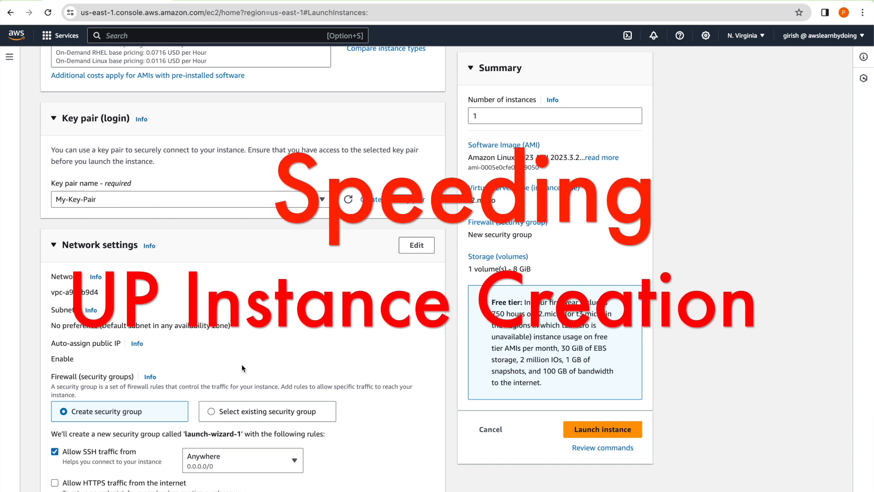
scroll(241, 364, down, 3)
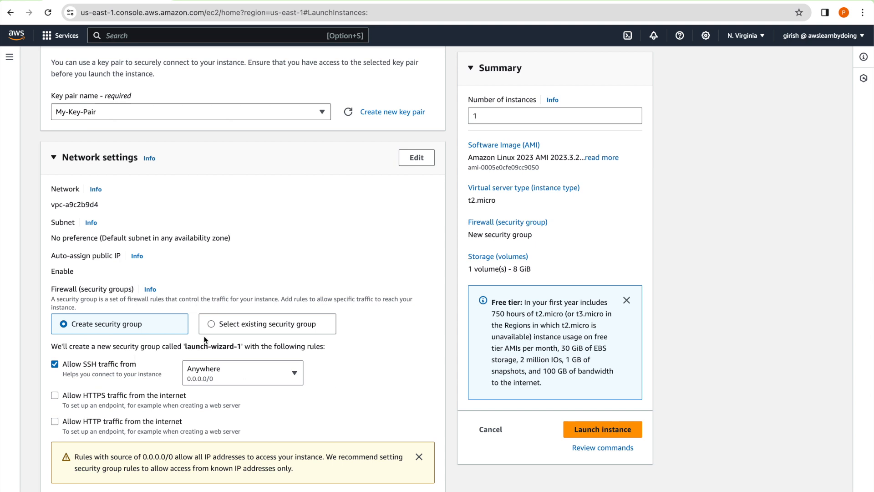
click(210, 325)
click(223, 365)
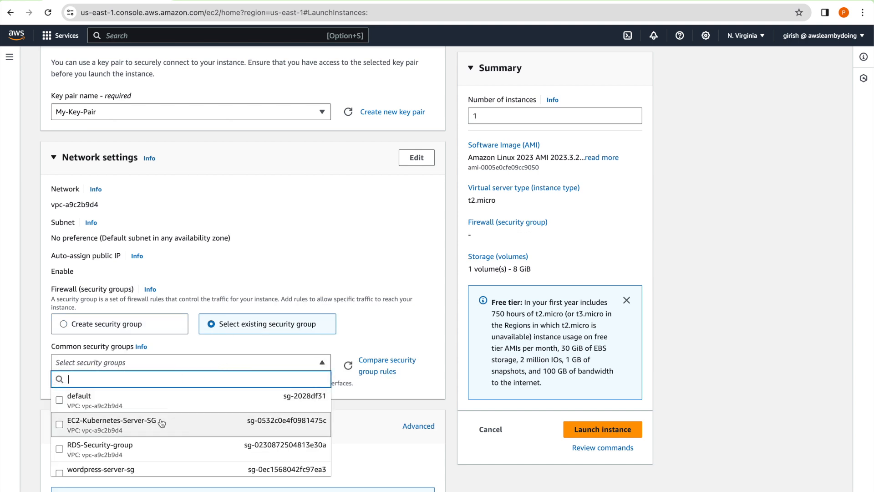
click(127, 445)
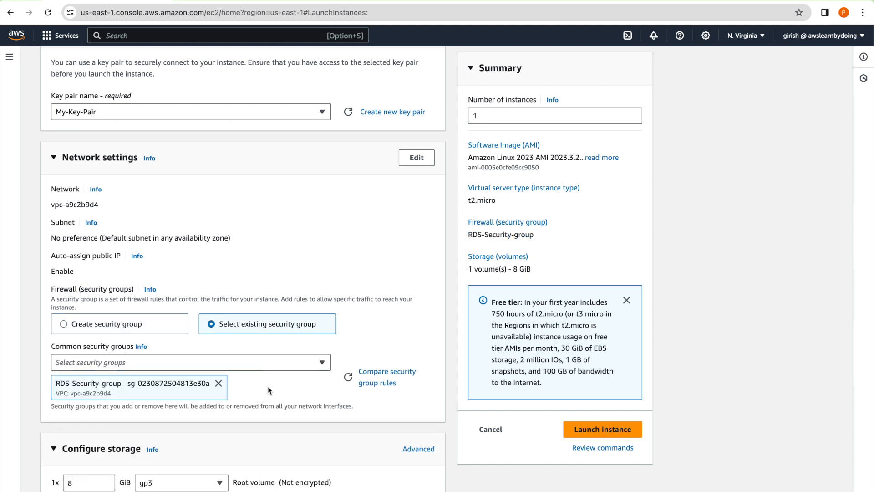
Launch the instance with the default storage settings and open its entry in the instances list
mouse_move(255, 491)
scroll(419, 355, down, 5)
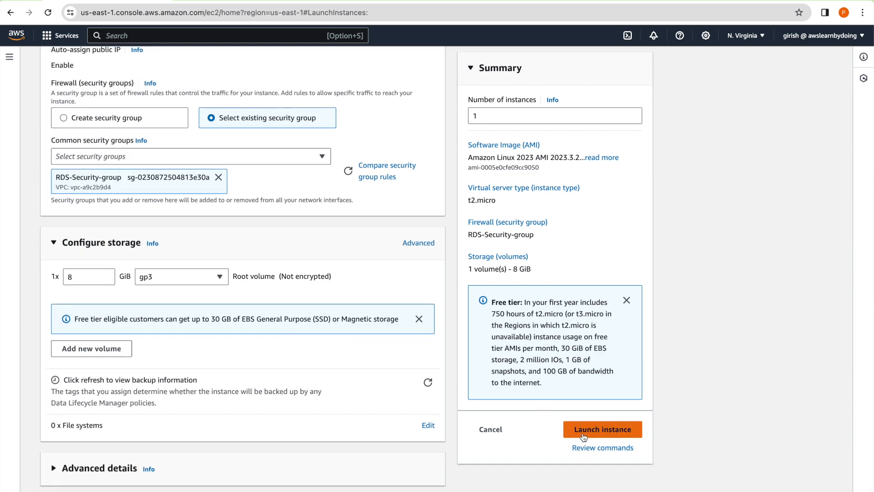
click(590, 436)
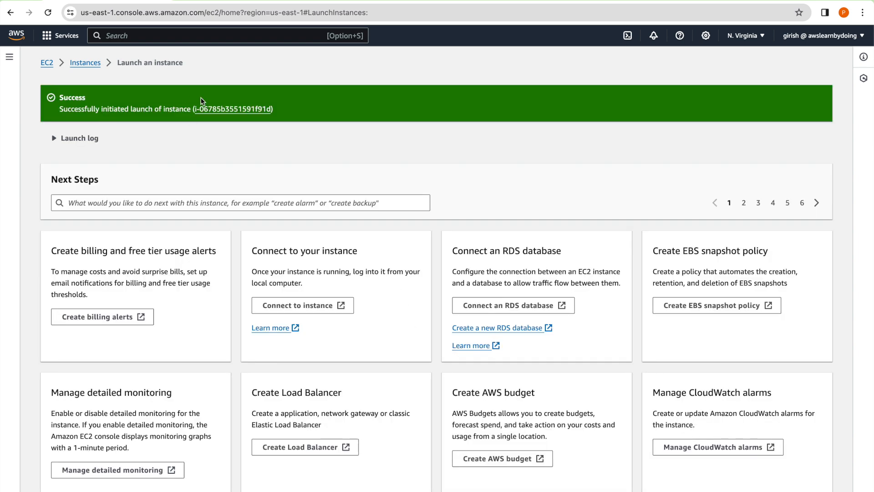
click(210, 110)
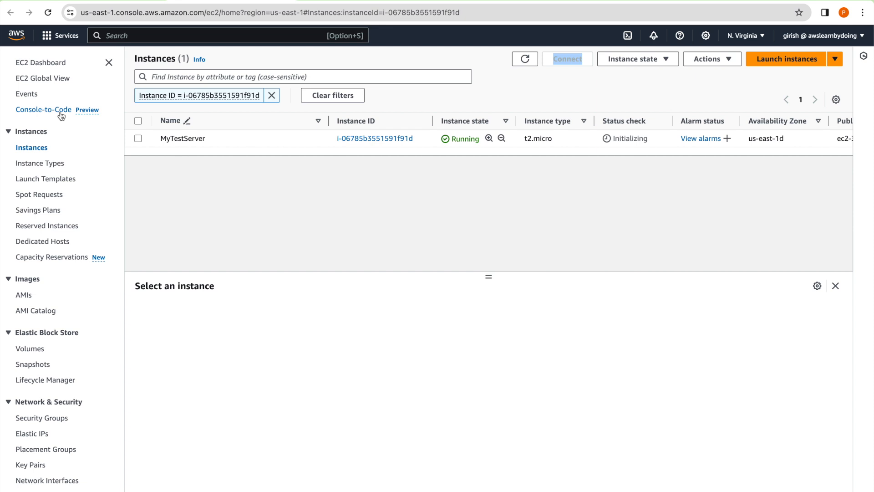
Read the introduction to the Console-to-Code preview and open the Console-to-Code page
click(84, 113)
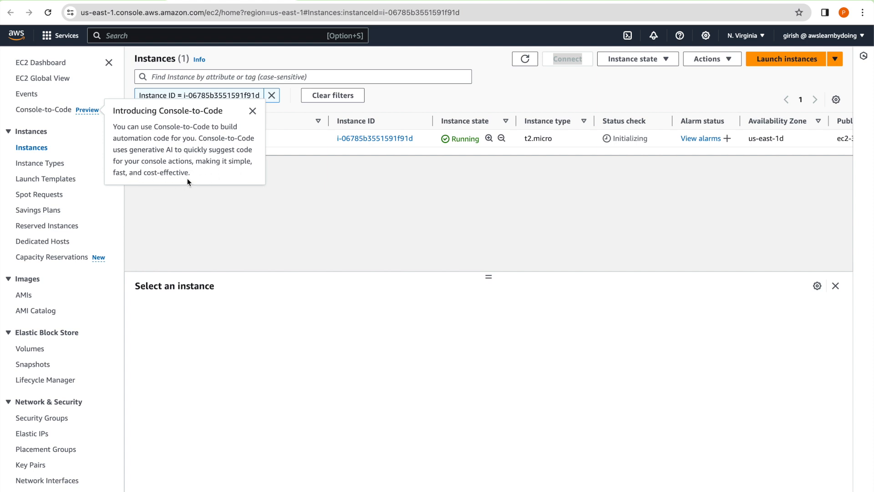
click(58, 113)
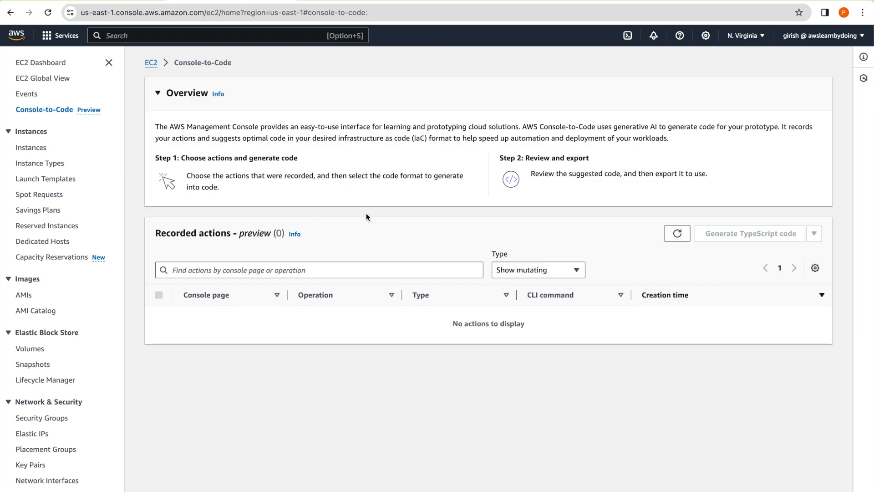
Look through the recorded actions with the type filter on all, read-only and mutating
click(531, 273)
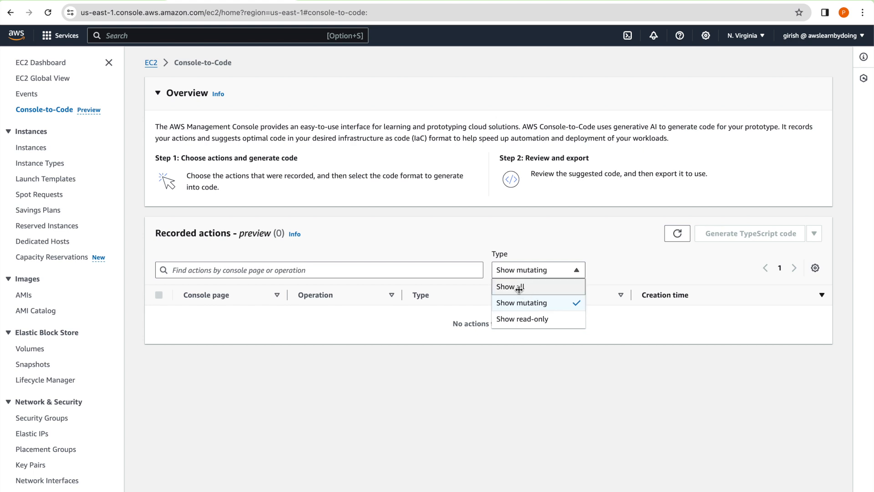
click(521, 291)
click(531, 271)
click(531, 317)
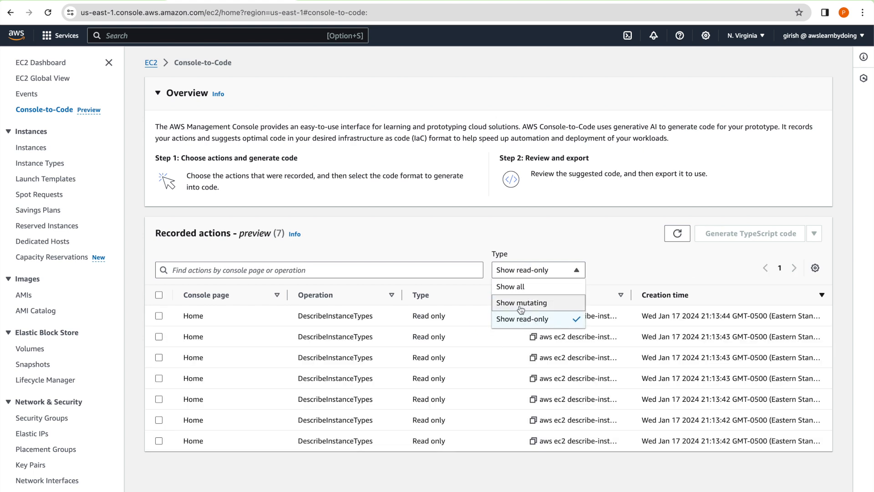
click(521, 303)
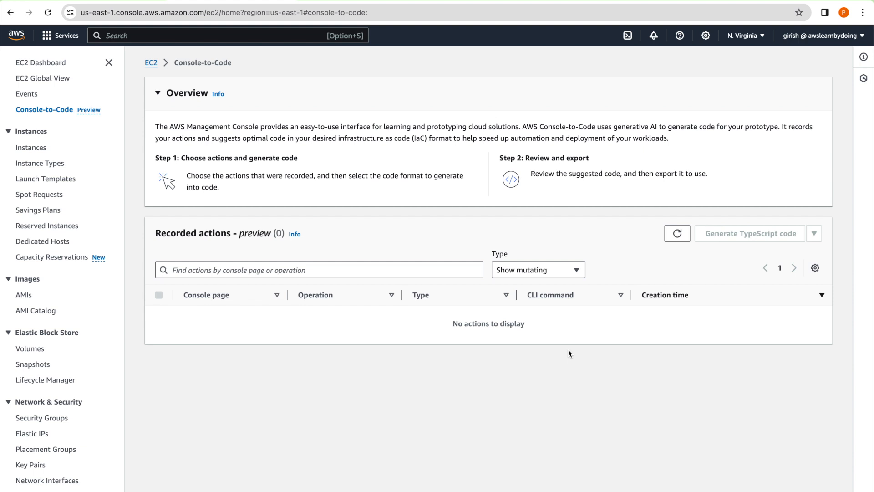
Refresh the recorded actions, select the RunInstances action and generate CloudFormation YAML code from it
click(678, 233)
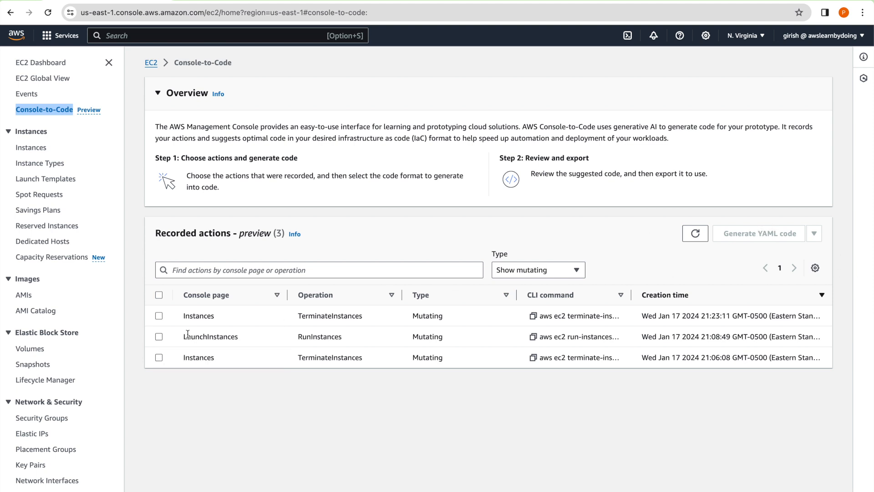
click(158, 338)
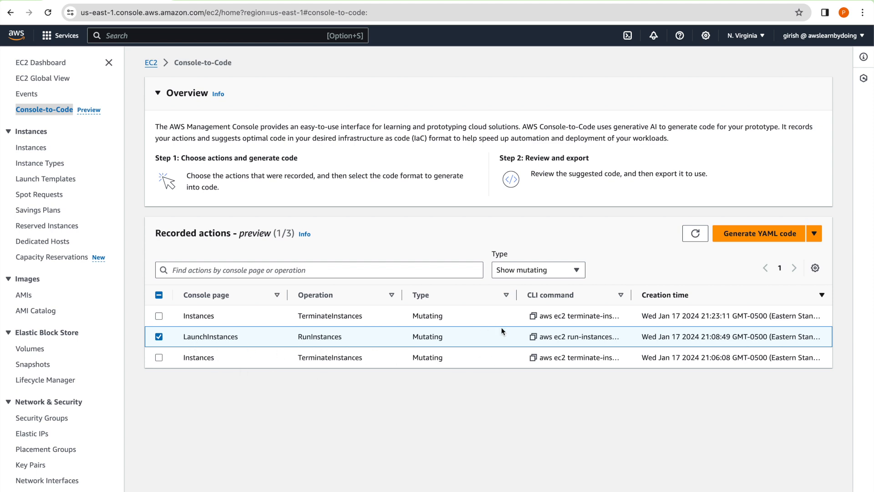
click(814, 235)
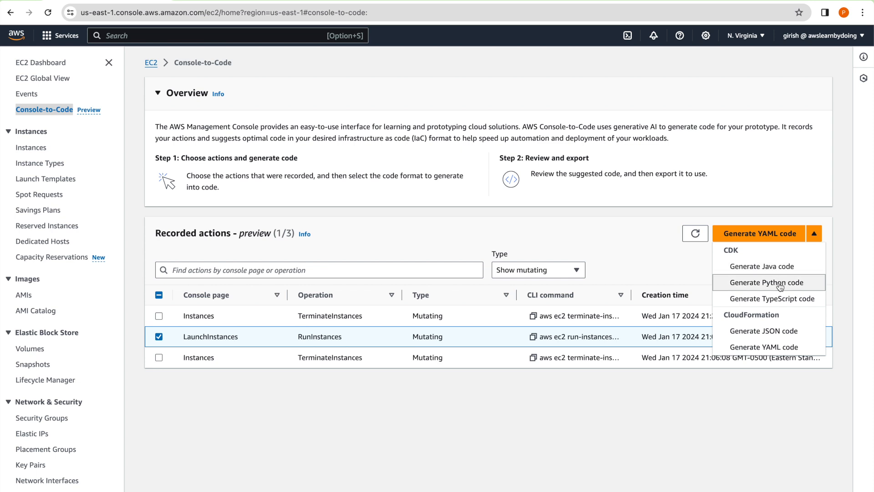
click(777, 348)
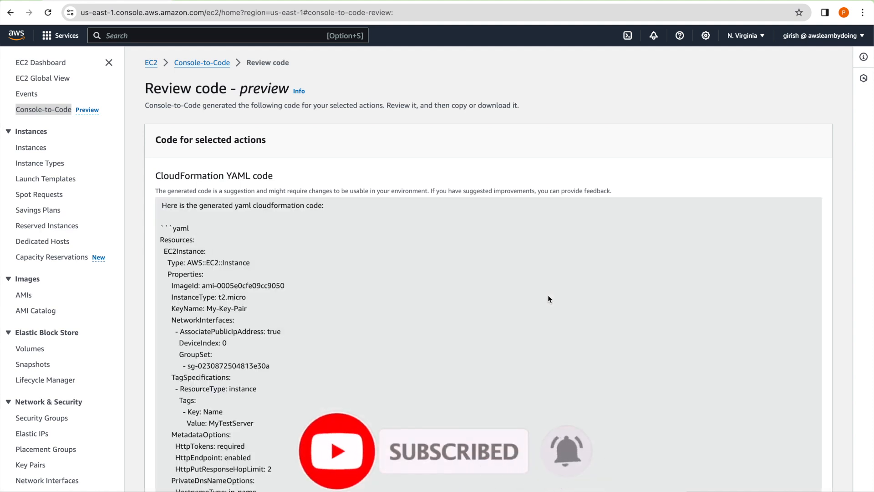
Review the generated CloudFormation YAML code with its reasoning notes, and download it
scroll(548, 296, down, 1)
scroll(548, 299, down, 3)
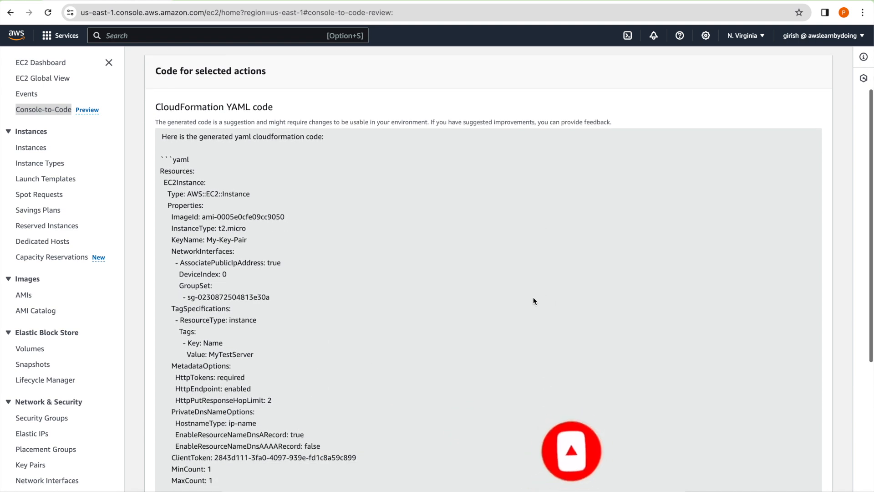
scroll(379, 260, up, 1)
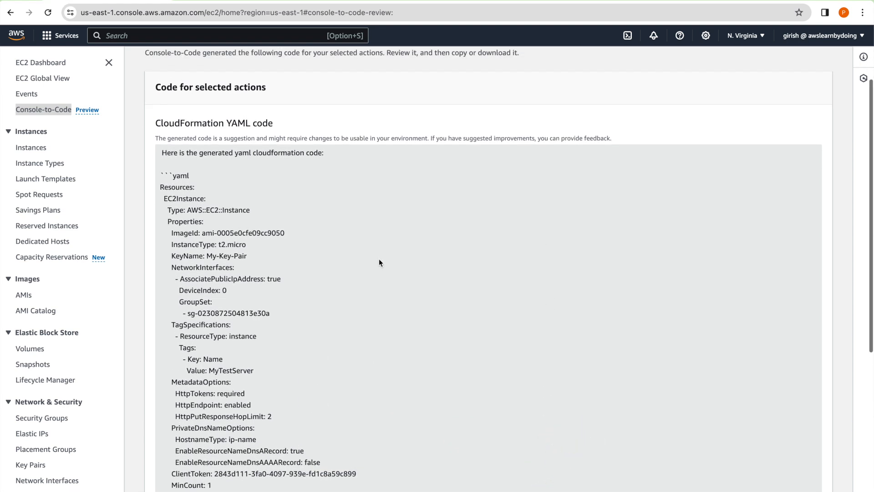
scroll(379, 260, down, 2)
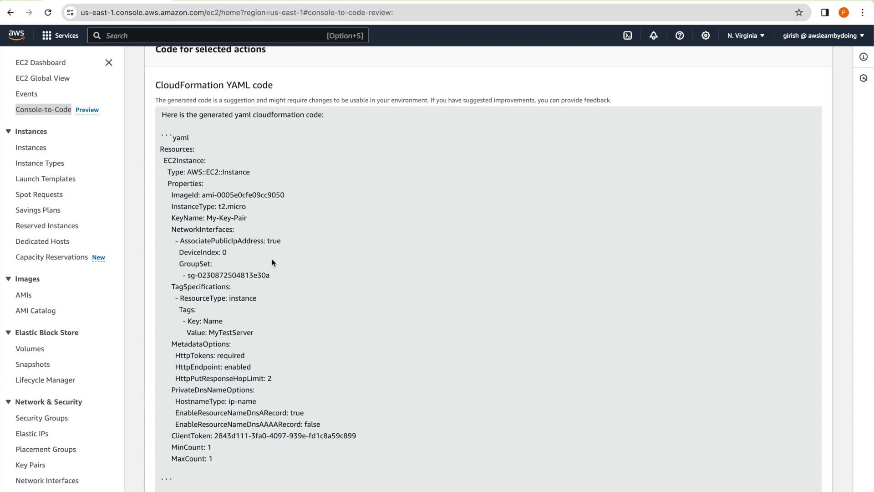
scroll(305, 306, down, 1)
scroll(305, 308, down, 3)
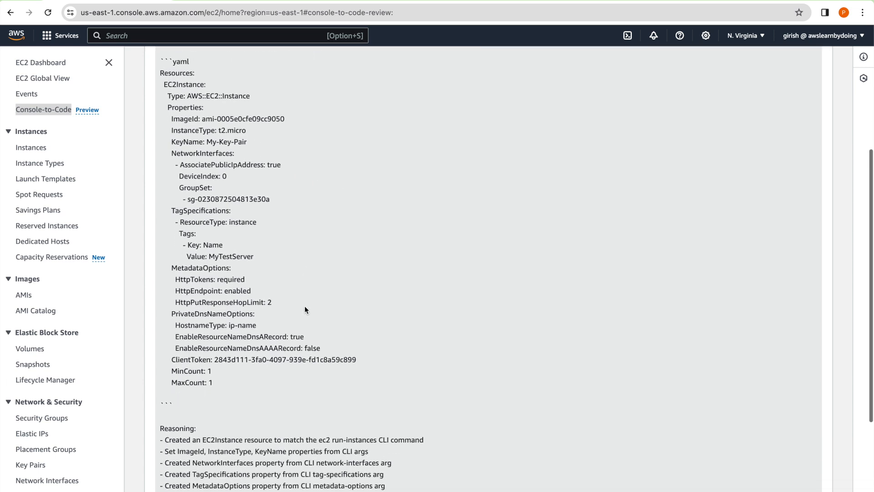
scroll(306, 309, down, 3)
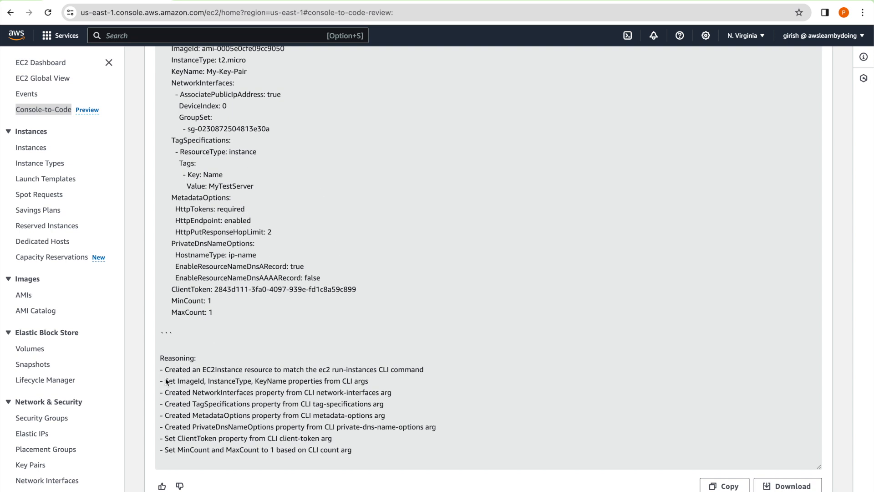
scroll(569, 313, down, 2)
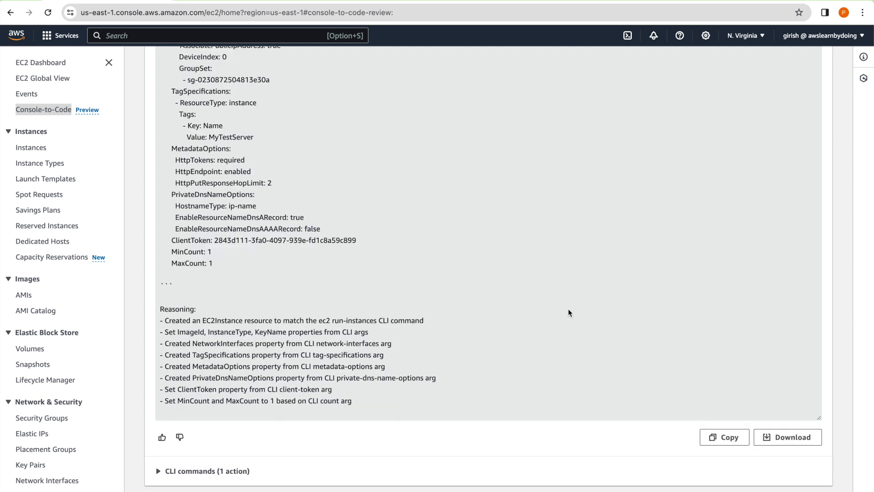
click(781, 440)
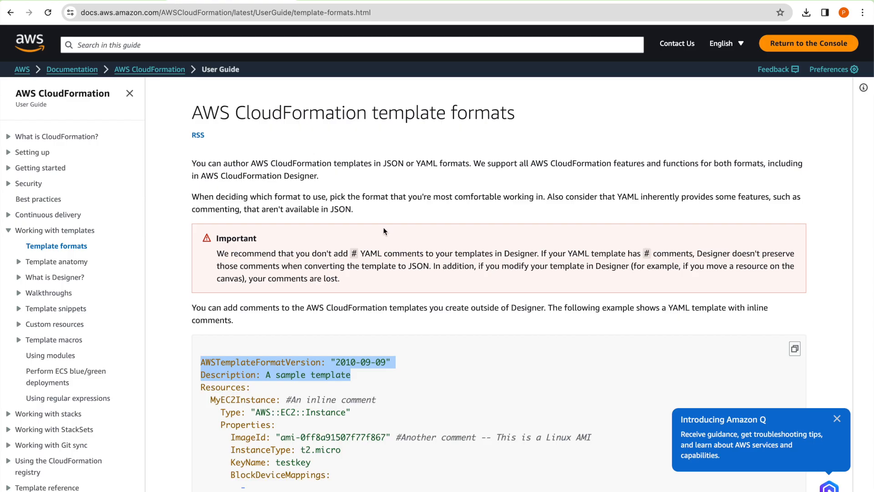
Check the version and description lines of the sample YAML template in the CloudFormation guide, and switch to Visual Studio Code
scroll(346, 273, down, 1)
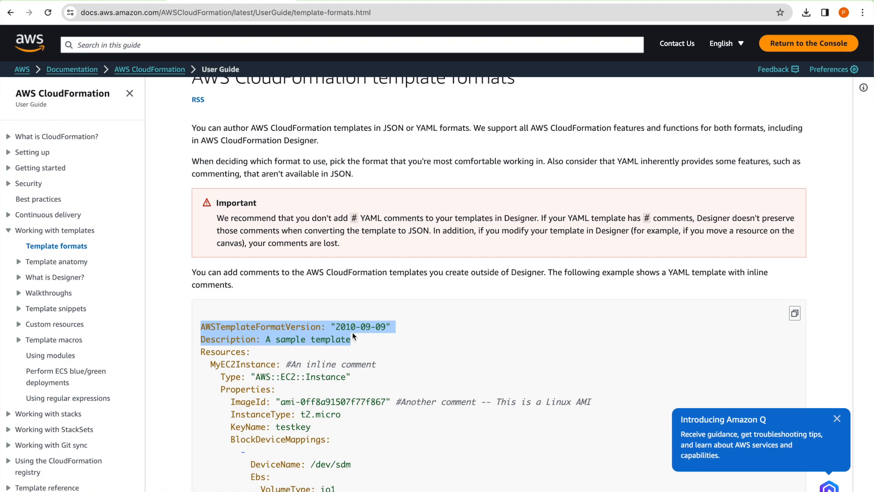
key(super+Tab)
key(super+Tab)
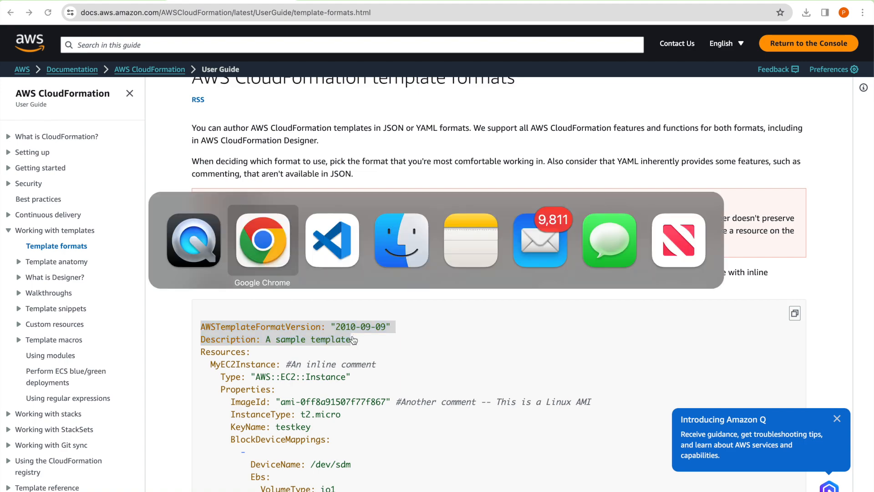
key(super+Tab)
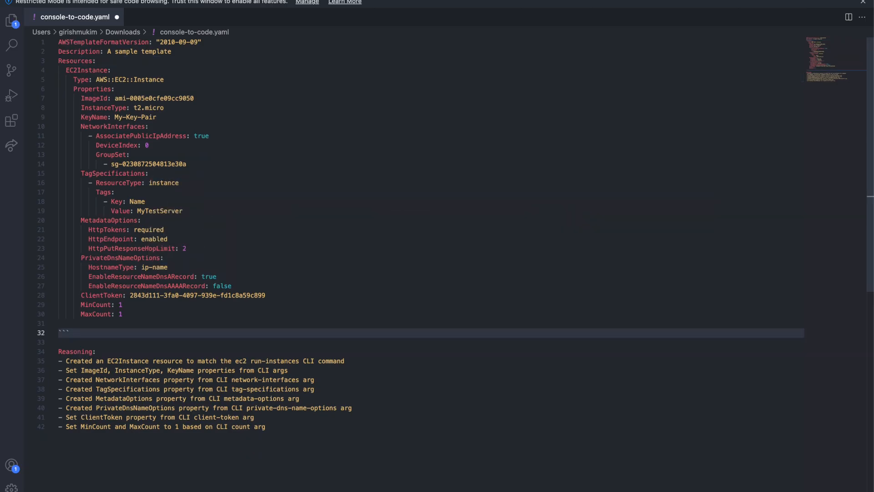
Delete the closing code fence and the whole Reasoning section below MaxCount in console-to-code.yaml
key(shift+Down)
key(shift+Down)
key(shift+Down)
key(shift+Down)
key(shift+Down)
key(shift+Down)
key(shift+Down)
key(shift+Down)
key(shift+Down)
key(shift+Down)
key(shift+Down)
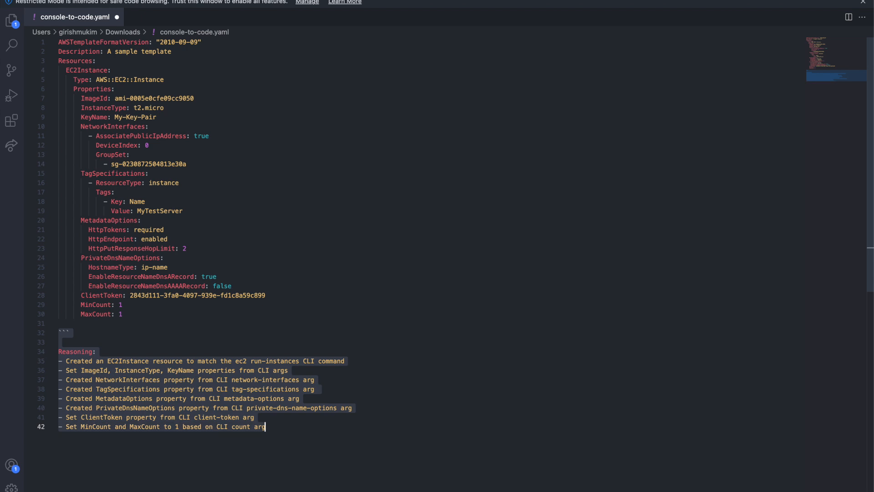
key(BackSpace)
key(BackSpace)
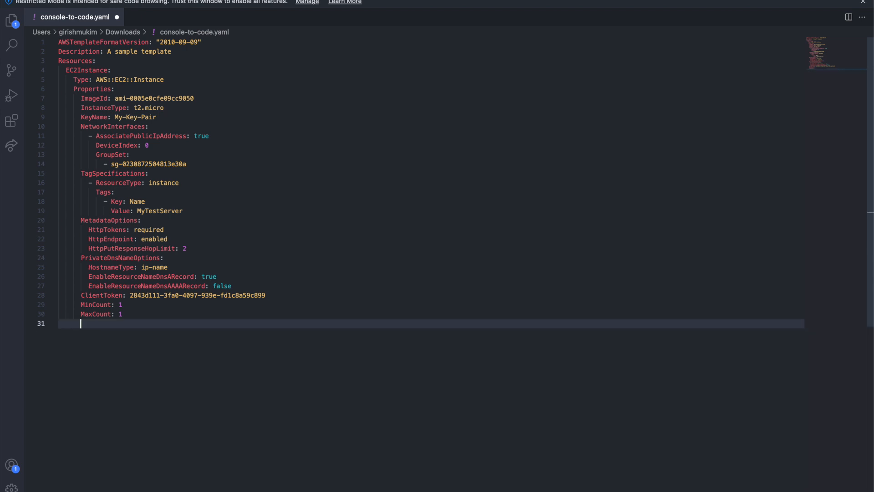
key(BackSpace)
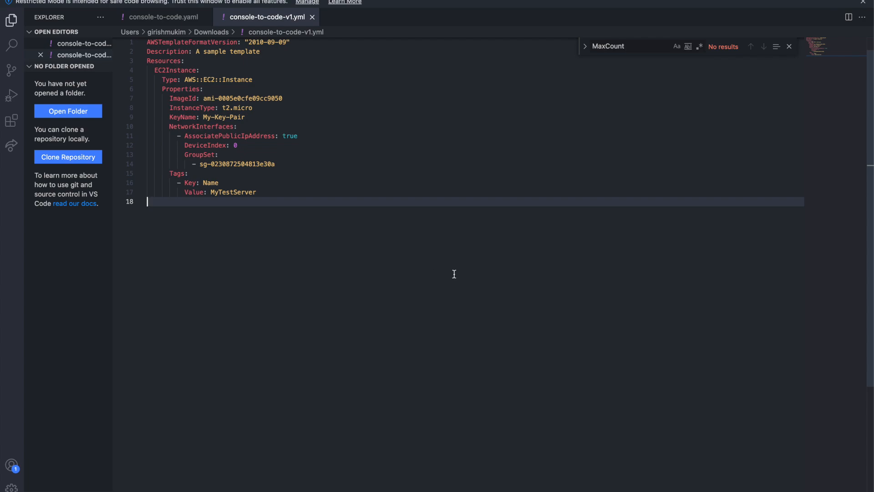
Switch to the CloudFormation page in the browser, upload console-to-code-v1.yml as the template file and proceed to the stack details
key(super+Tab)
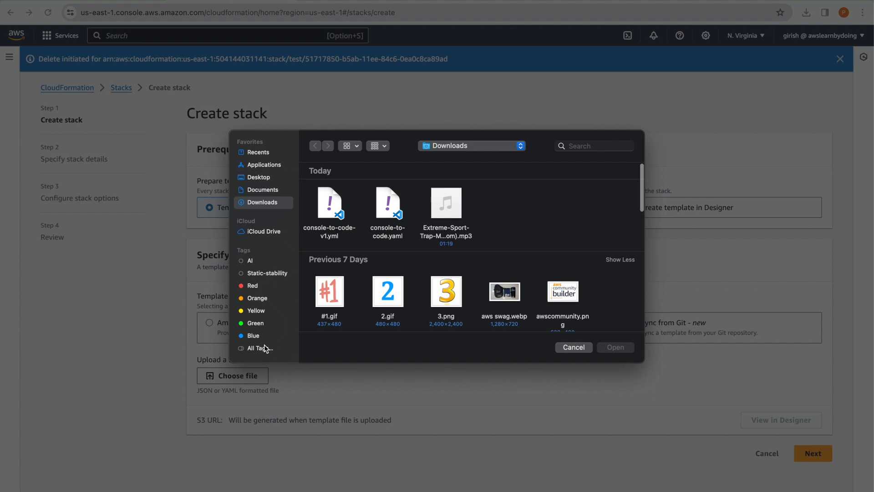
double_click(323, 203)
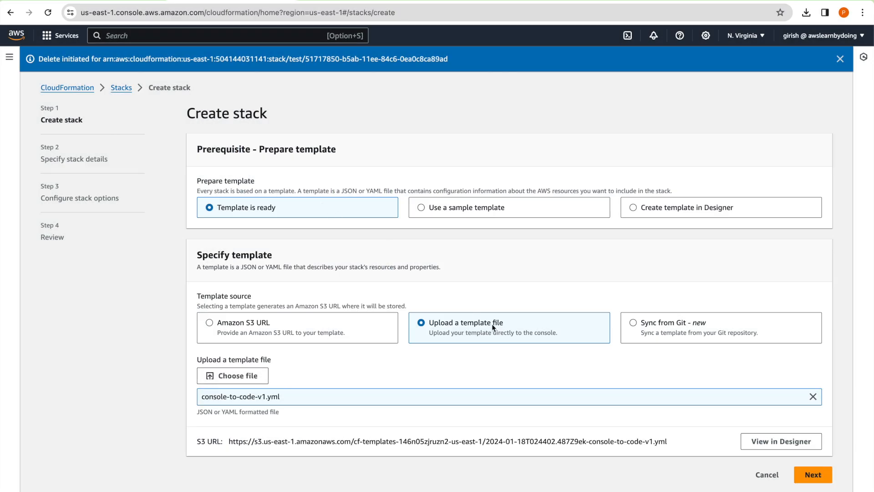
click(805, 476)
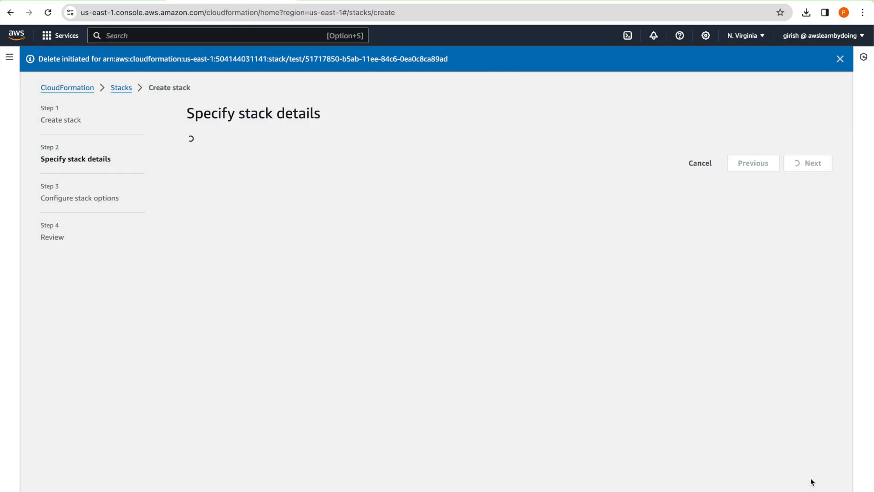
Name the stack myserver and proceed to the stack options
click(234, 196)
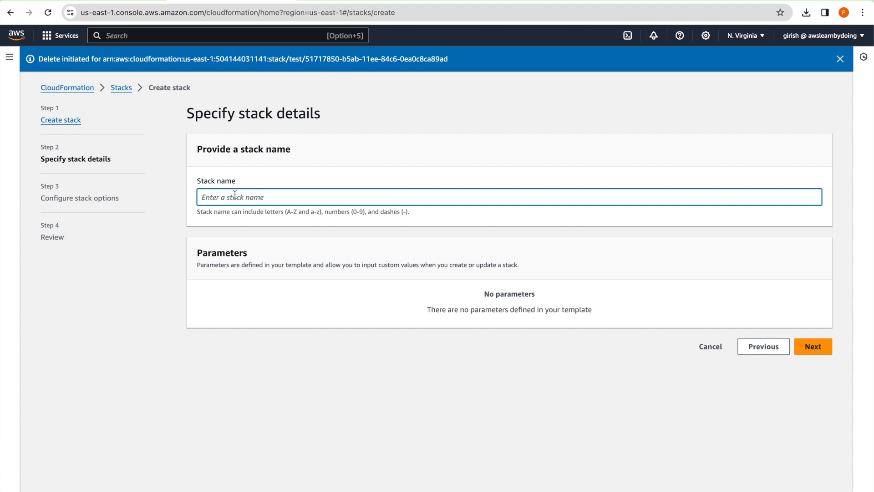
text(myserver)
click(815, 348)
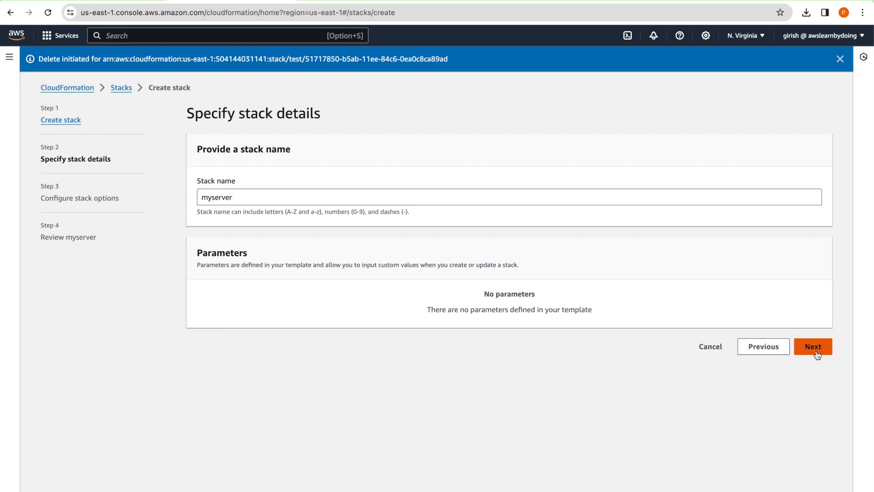
Keep the default stack options, submit the stack for creation and refresh its events
scroll(600, 350, down, 1)
scroll(600, 349, down, 7)
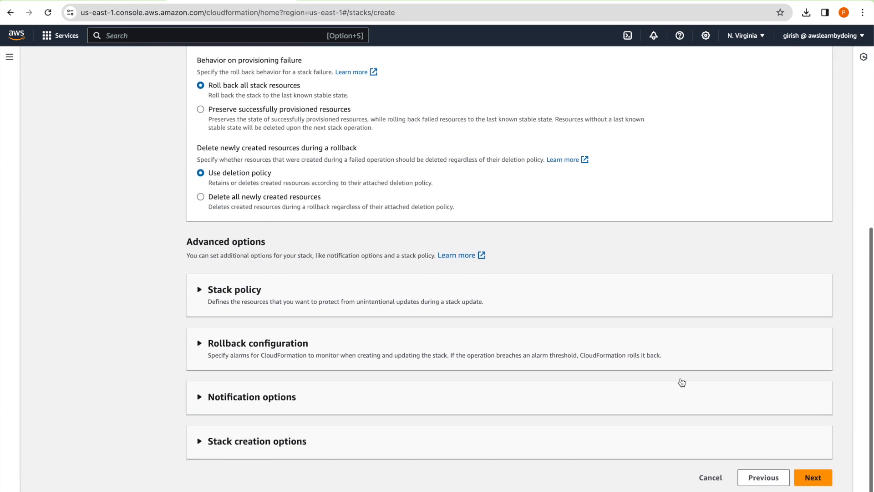
click(808, 477)
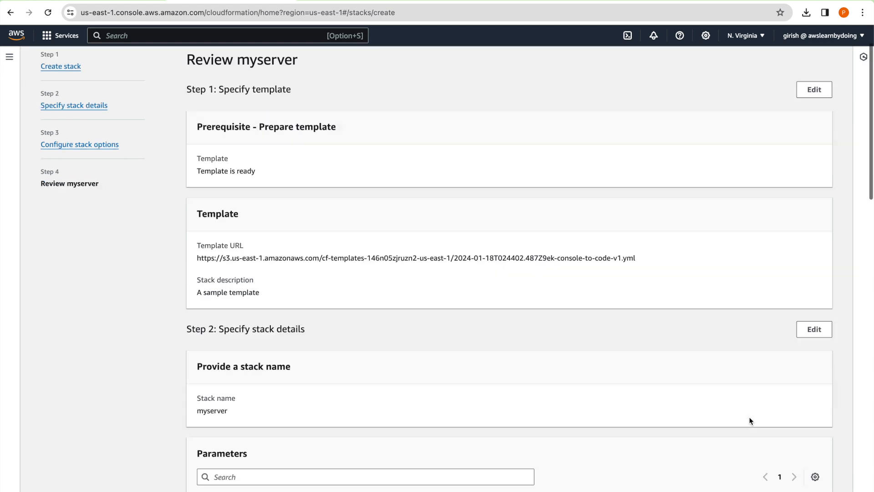
scroll(749, 417, down, 8)
scroll(741, 336, down, 10)
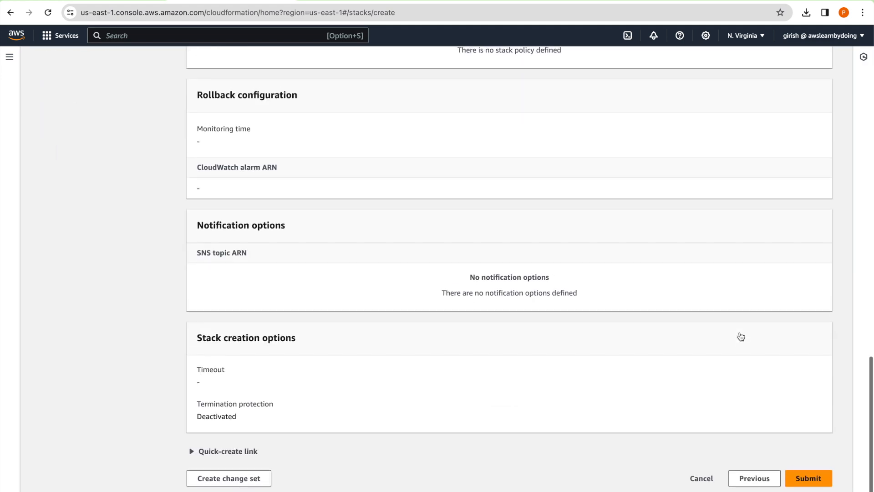
click(815, 479)
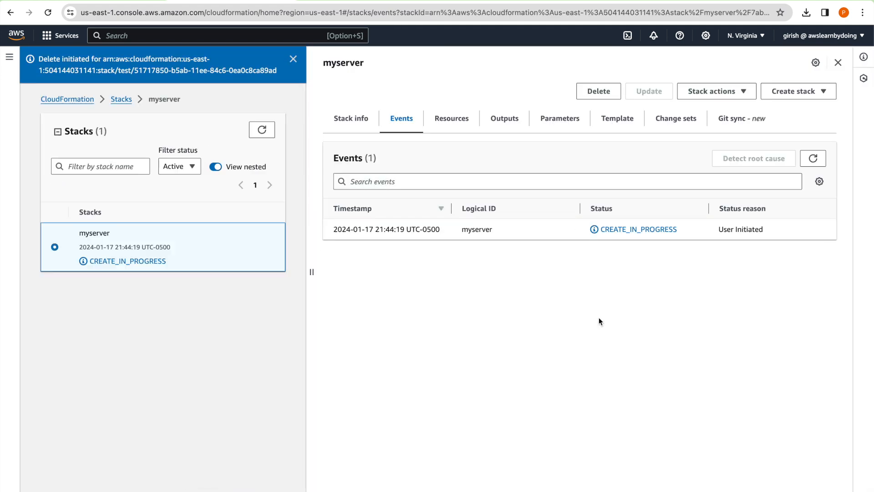
click(815, 165)
click(815, 166)
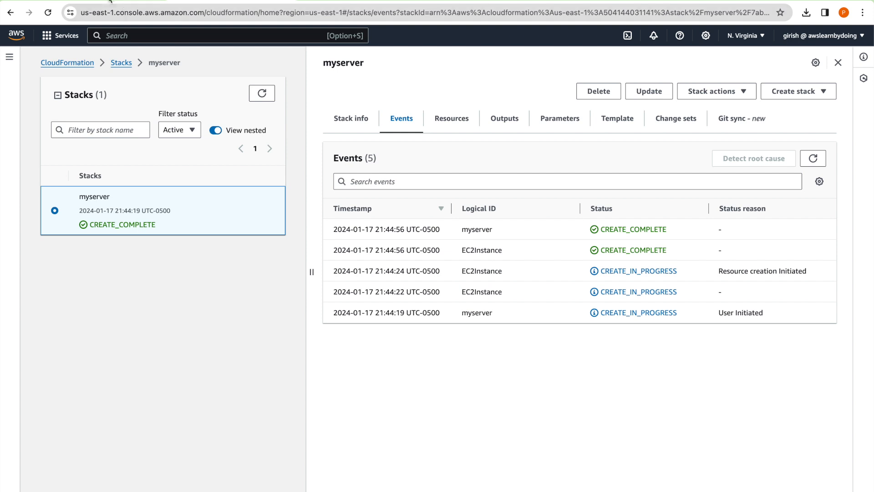
Refresh the EC2 instances list and select only the running MyTestServer instance to view its details
click(109, 0)
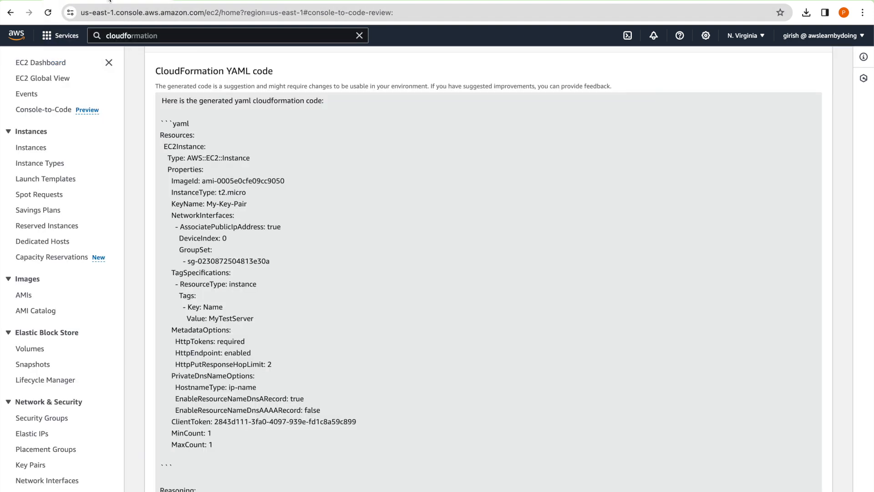
click(35, 151)
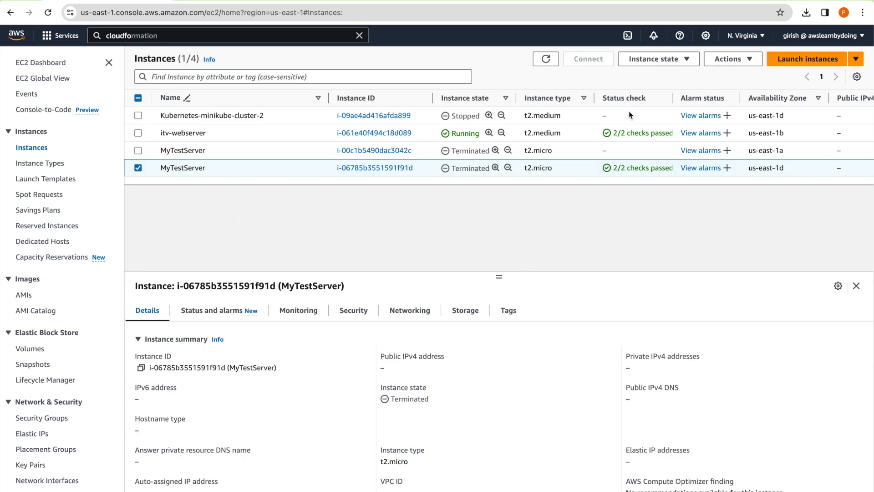
click(550, 65)
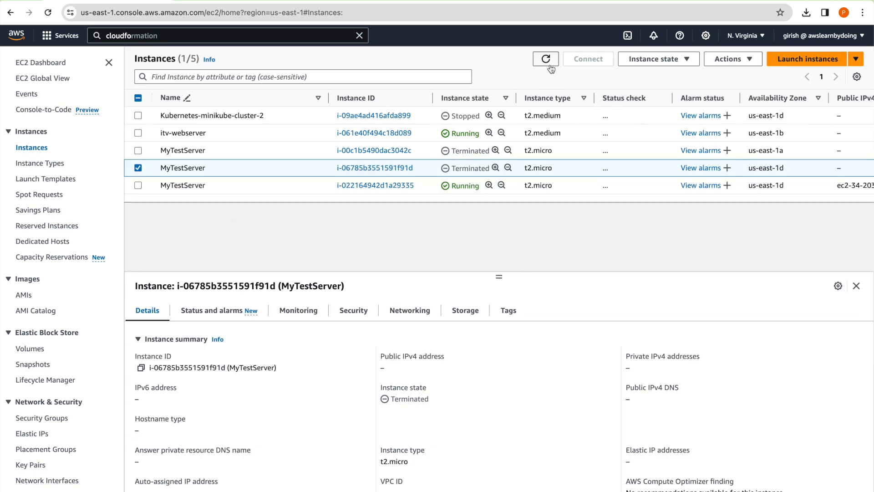
click(138, 168)
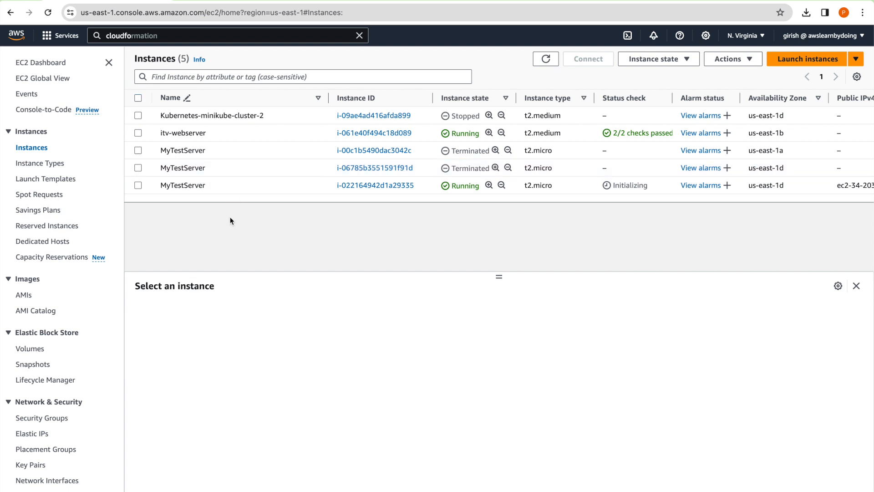
click(141, 187)
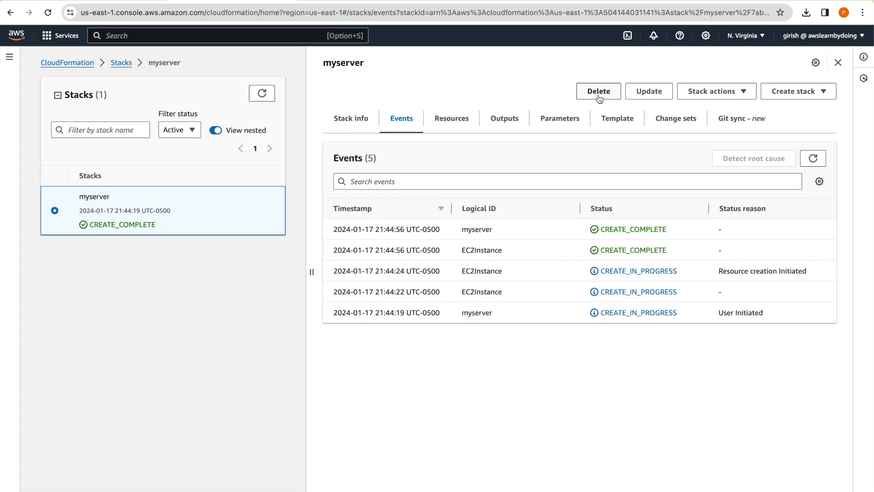
Delete the myserver stack in CloudFormation and confirm the deletion
click(702, 93)
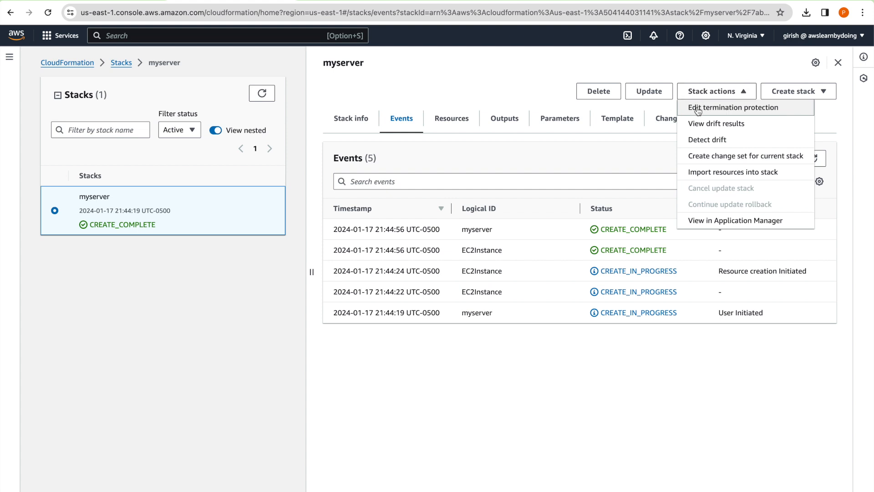
click(605, 93)
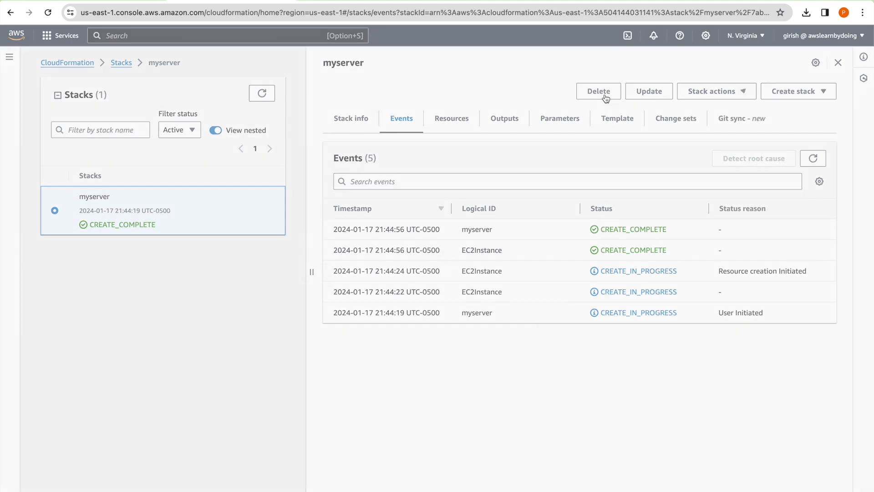
click(560, 333)
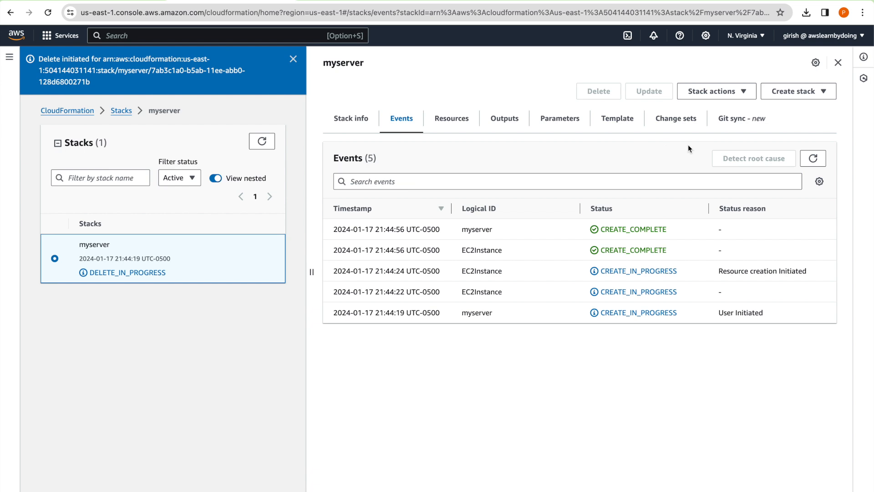
Refresh the stack's events and the EC2 instances list to check the deletion progress, and return to the stack's events
click(814, 158)
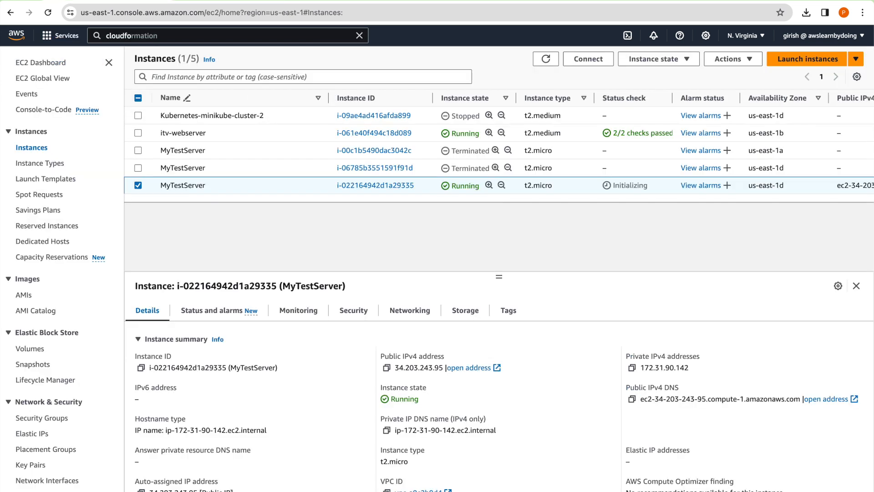
click(542, 60)
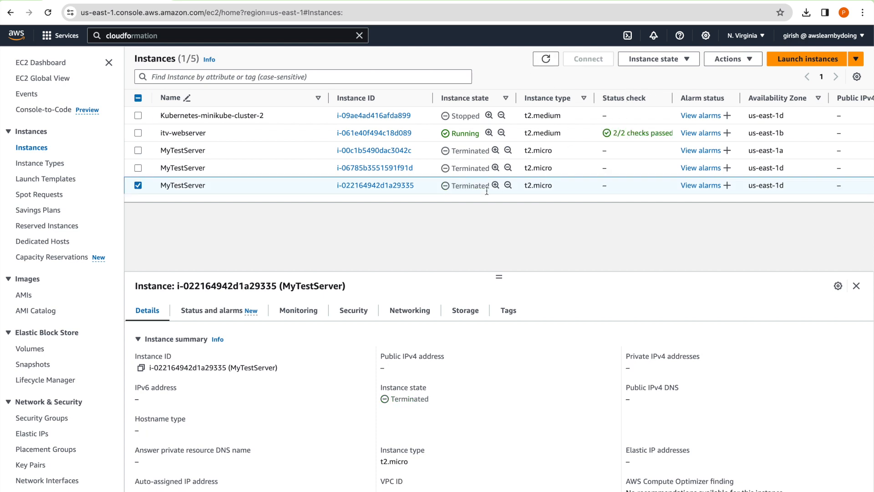
click(244, 1)
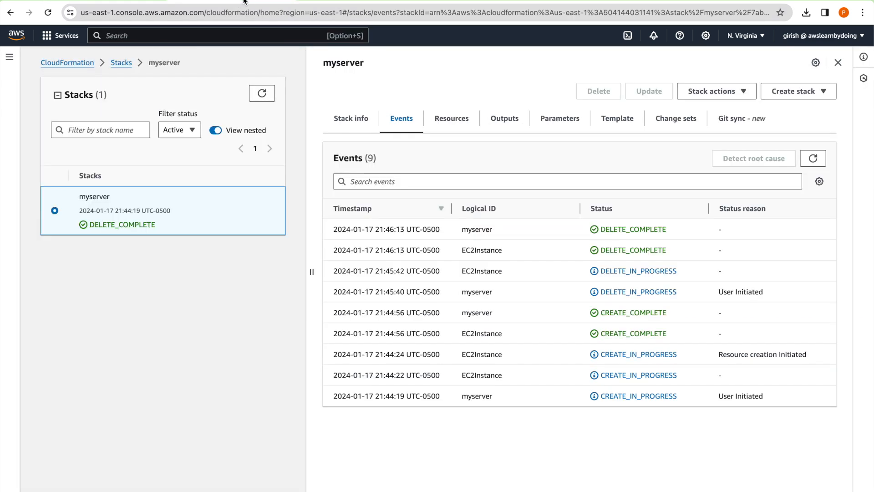